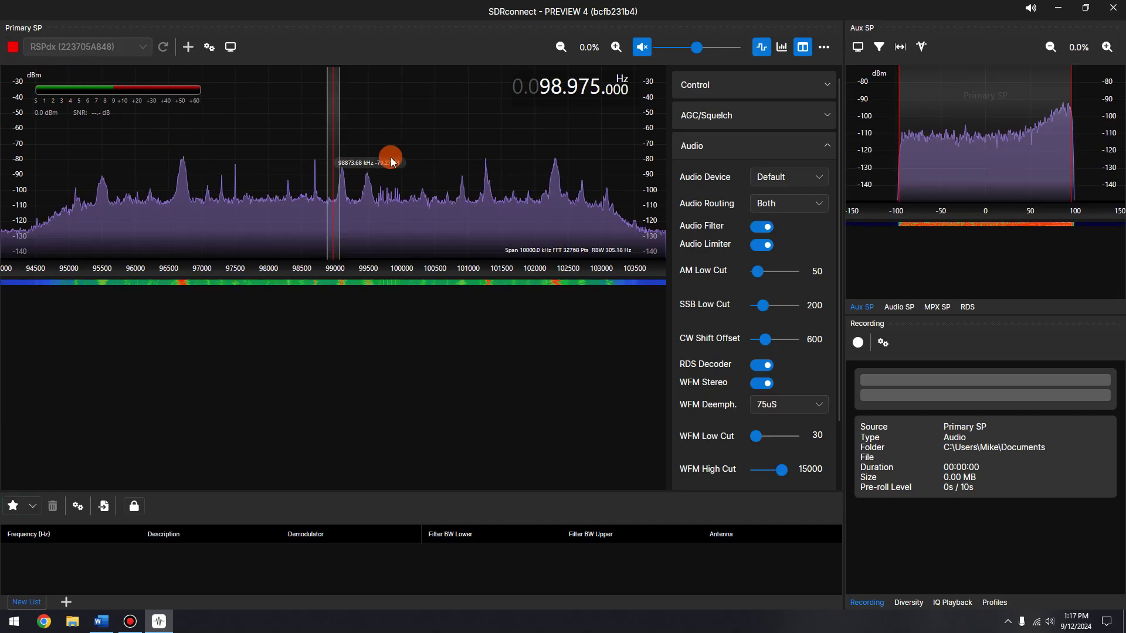
- Tune to the 96.700 MHz station and toggle the RSPdx RF Notch filter on, then off
click(181, 194)
click(210, 47)
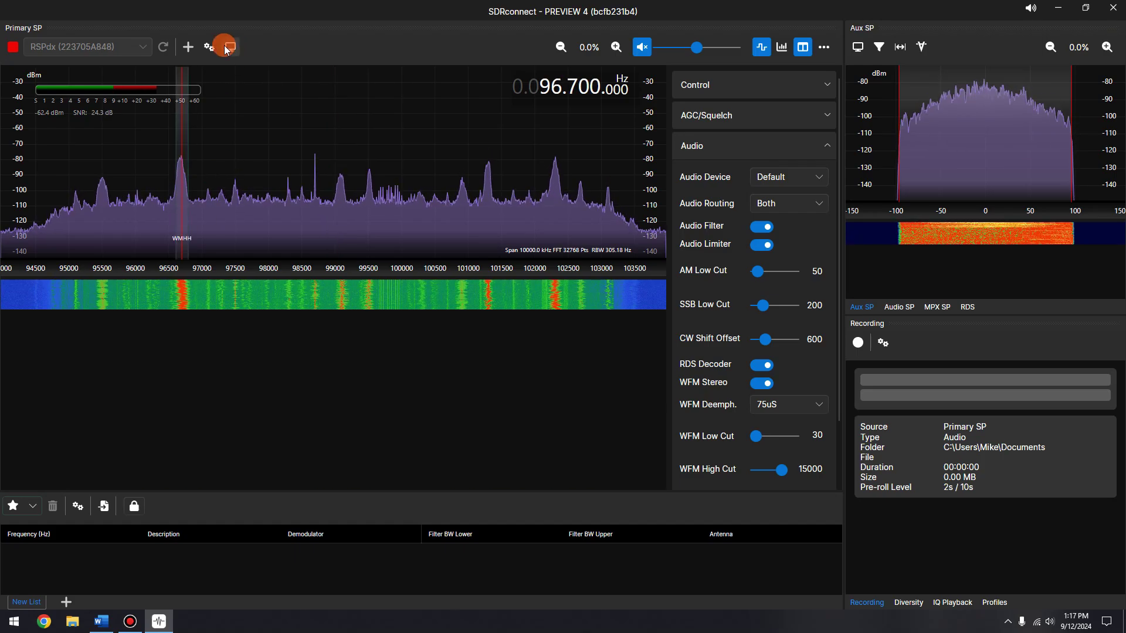
click(304, 243)
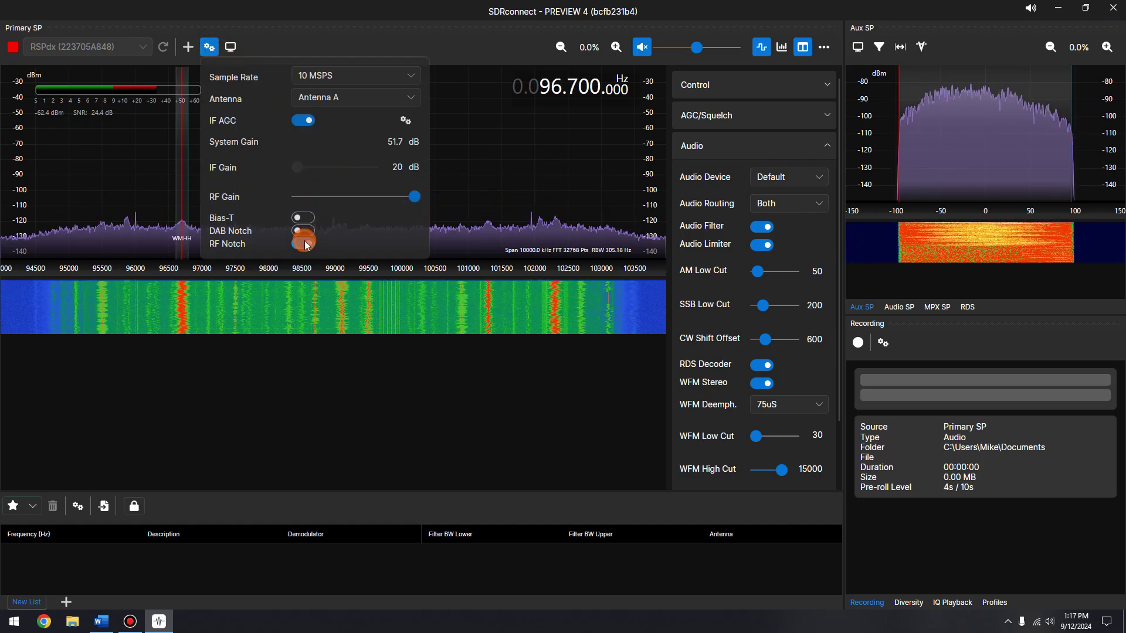
click(304, 243)
- Lower the RF gain, close the device settings, and collapse the Audio panel
mouse_move(413, 196)
mouse_down()
mouse_move(279, 202)
mouse_move(427, 198)
mouse_up()
click(207, 47)
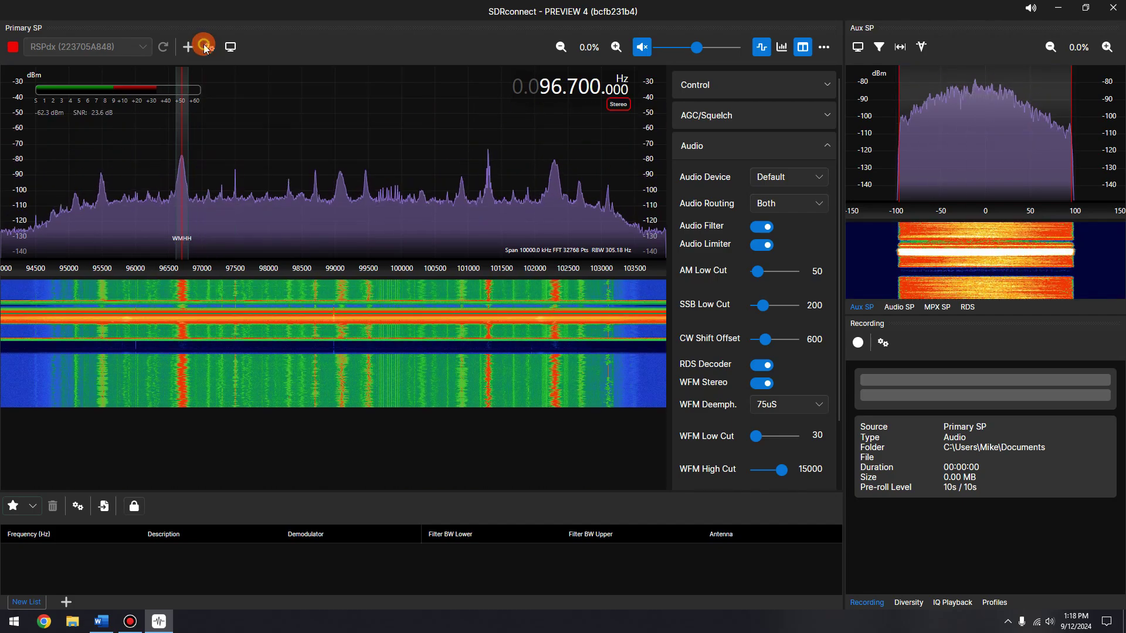
click(827, 145)
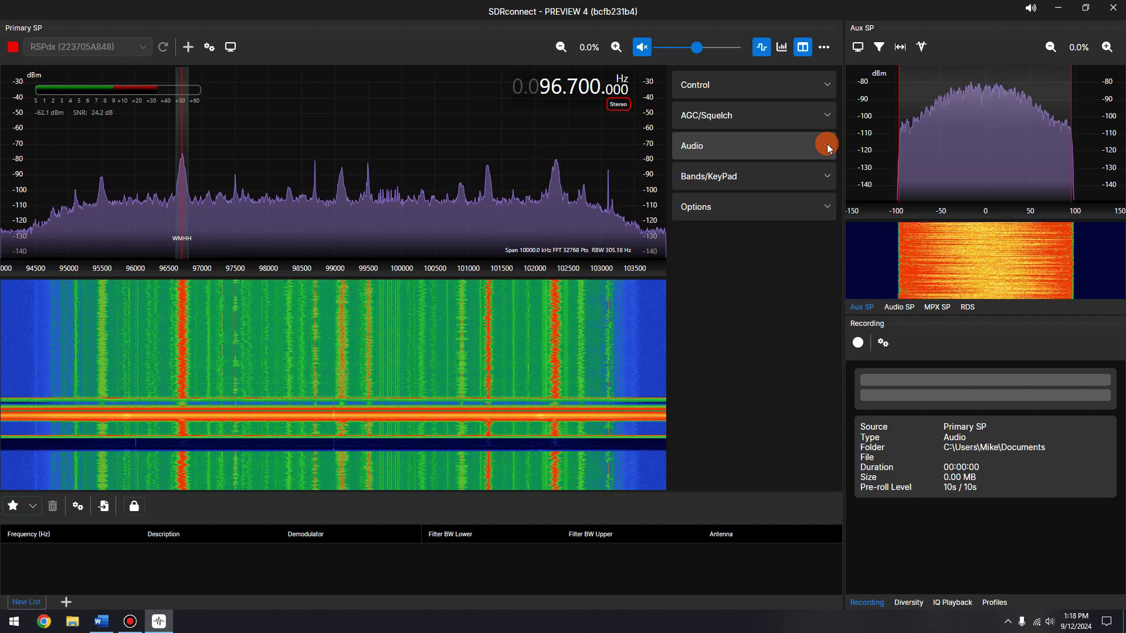
- Confirm WFM mode and the 192K filter preset in Control, then collapse it
click(764, 87)
click(798, 115)
click(775, 211)
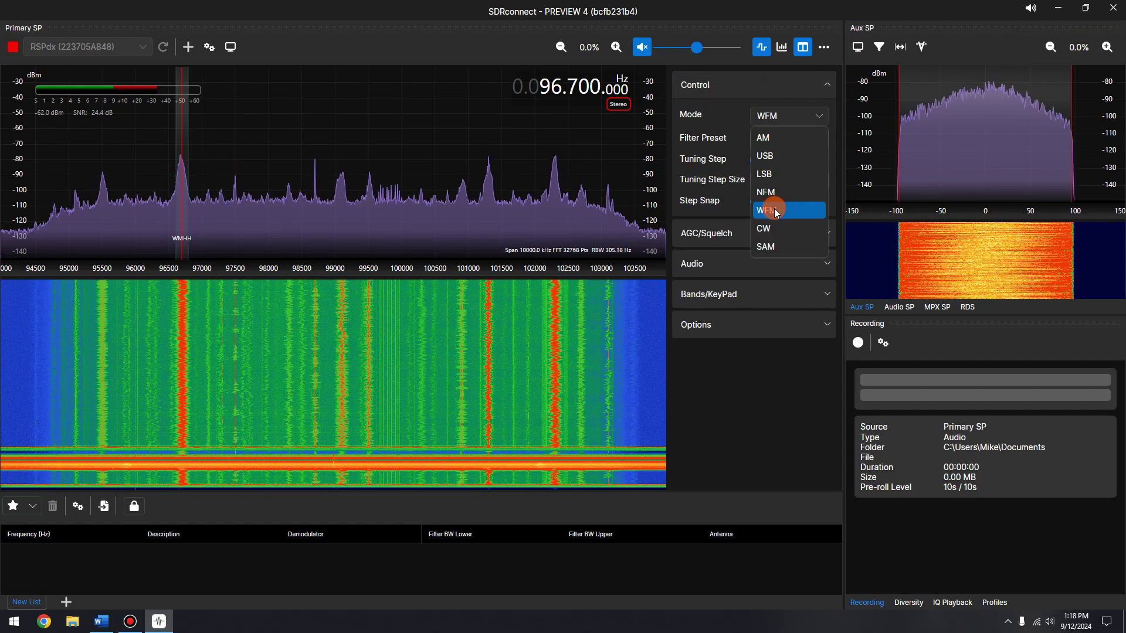
click(767, 140)
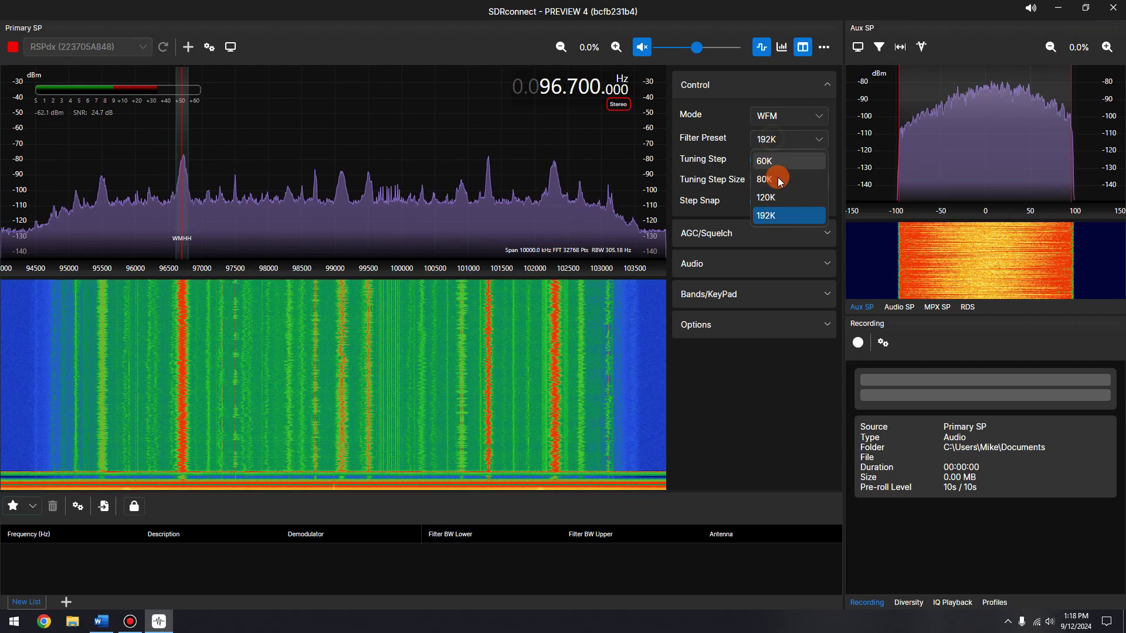
click(773, 216)
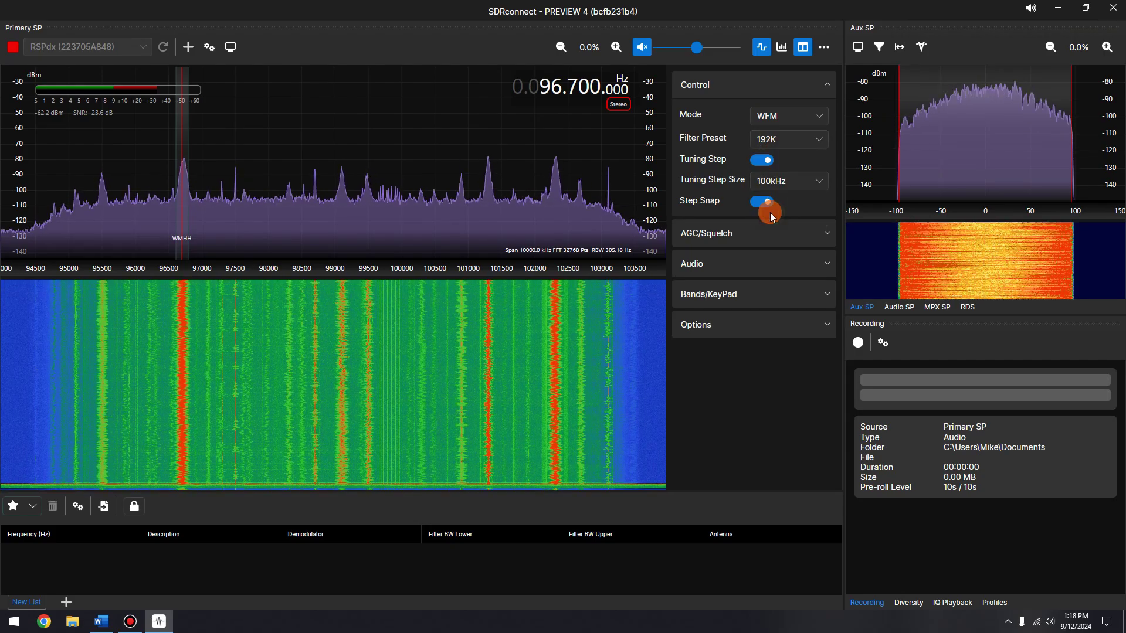
click(728, 90)
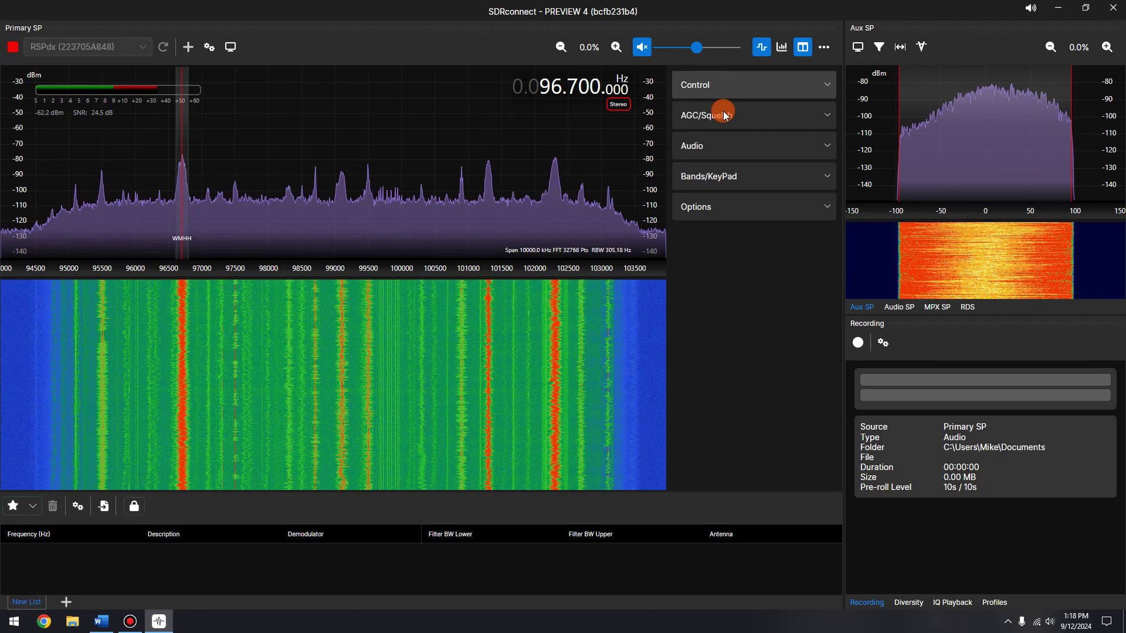
- Expand the Audio panel again and scroll through its settings
click(711, 148)
scroll(718, 229, down, 1)
scroll(715, 227, down, 1)
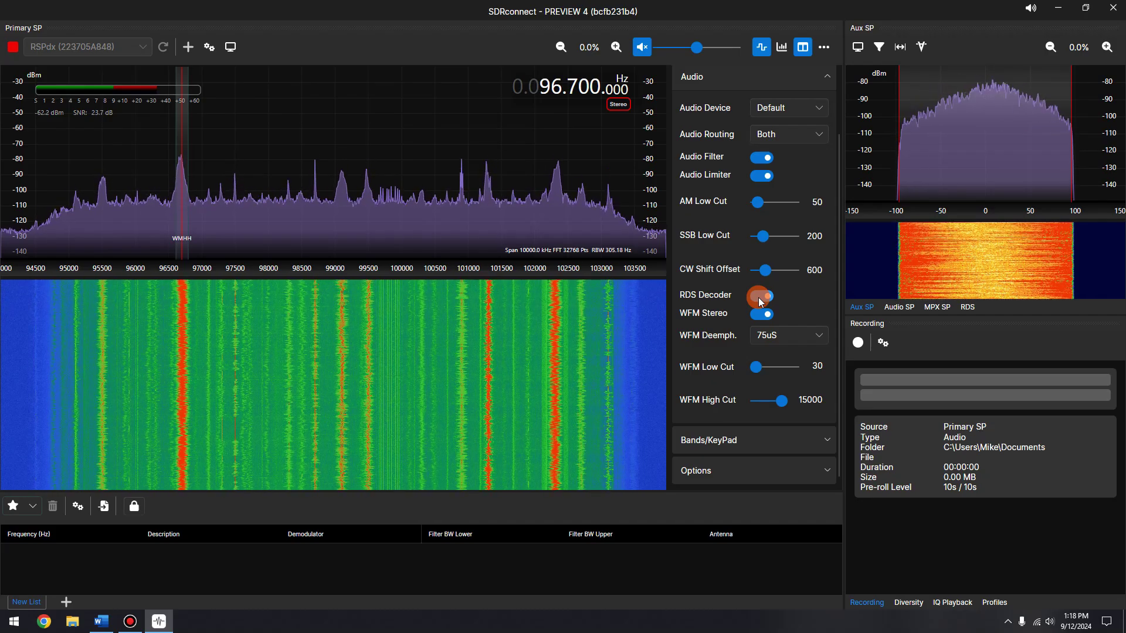
click(823, 47)
click(794, 117)
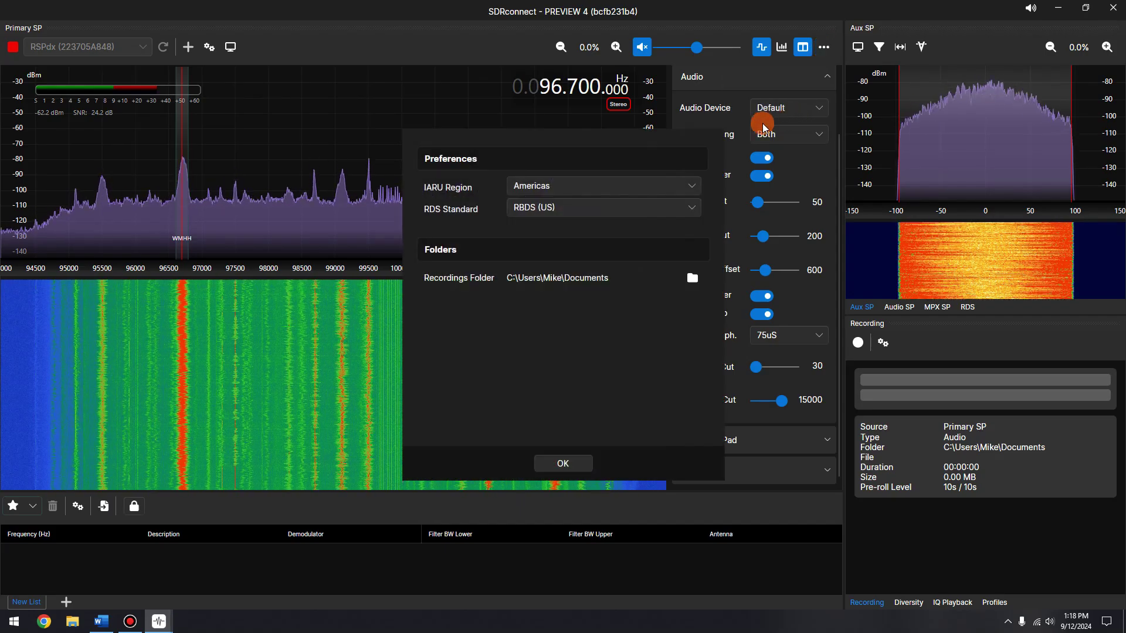
click(582, 207)
click(555, 234)
click(563, 207)
click(548, 247)
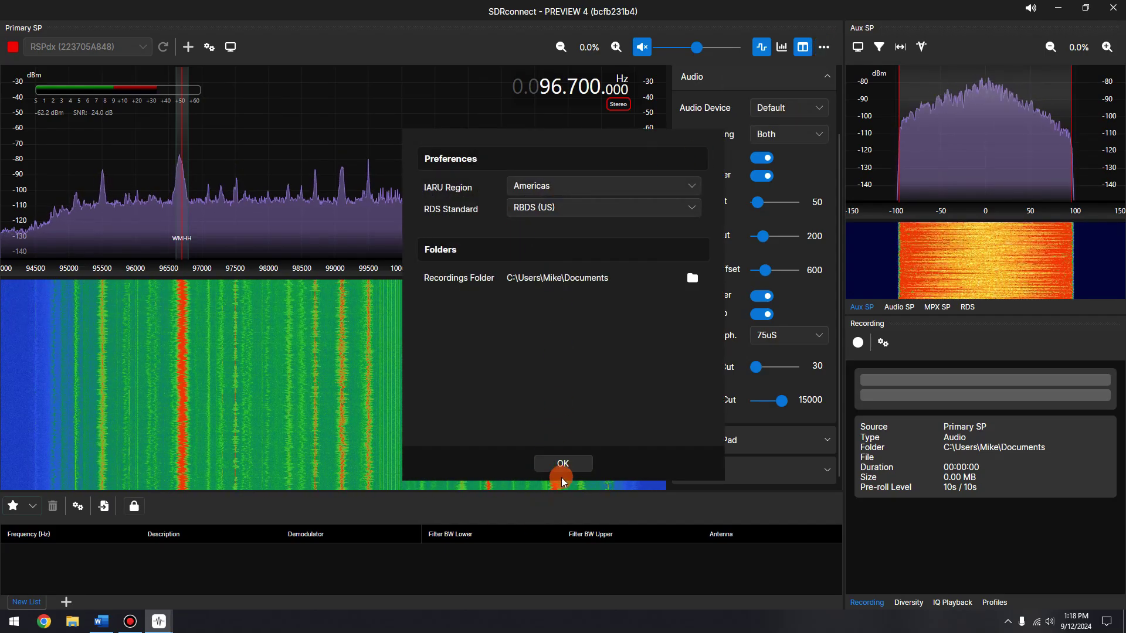
click(563, 462)
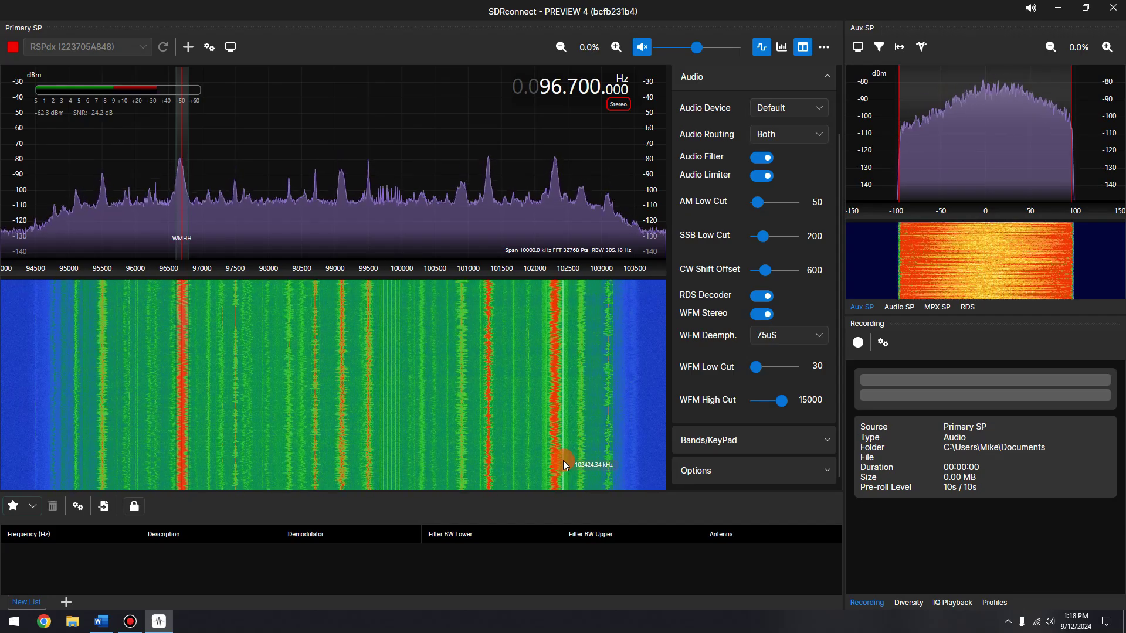
- Show the RDS display and tune down to 100.900 MHz
click(966, 307)
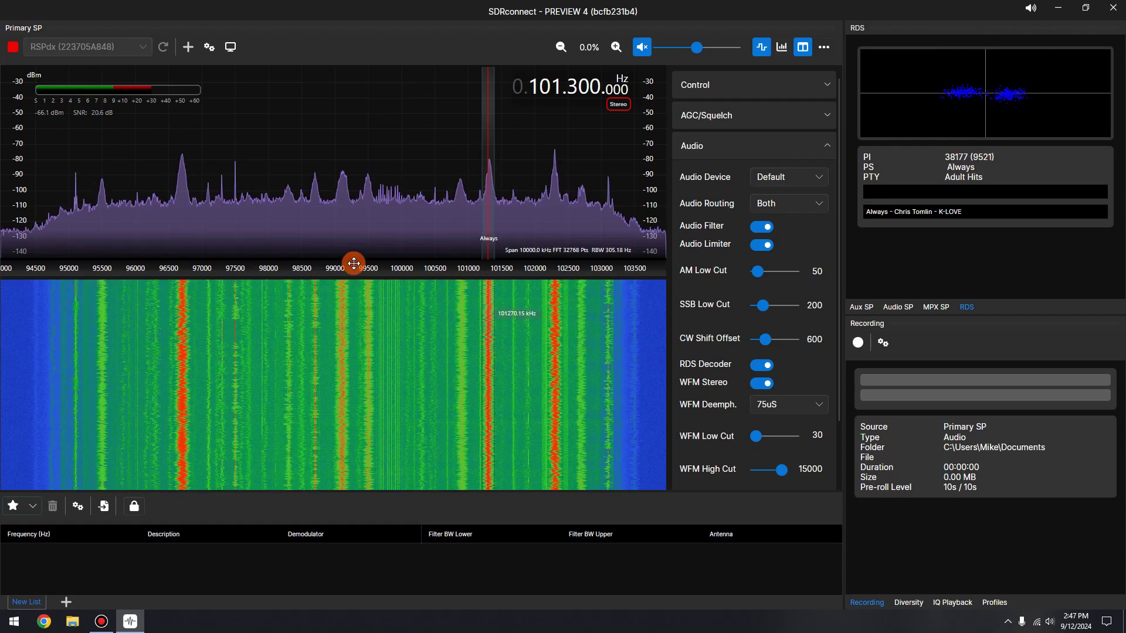
click(459, 176)
scroll(490, 174, down, 14)
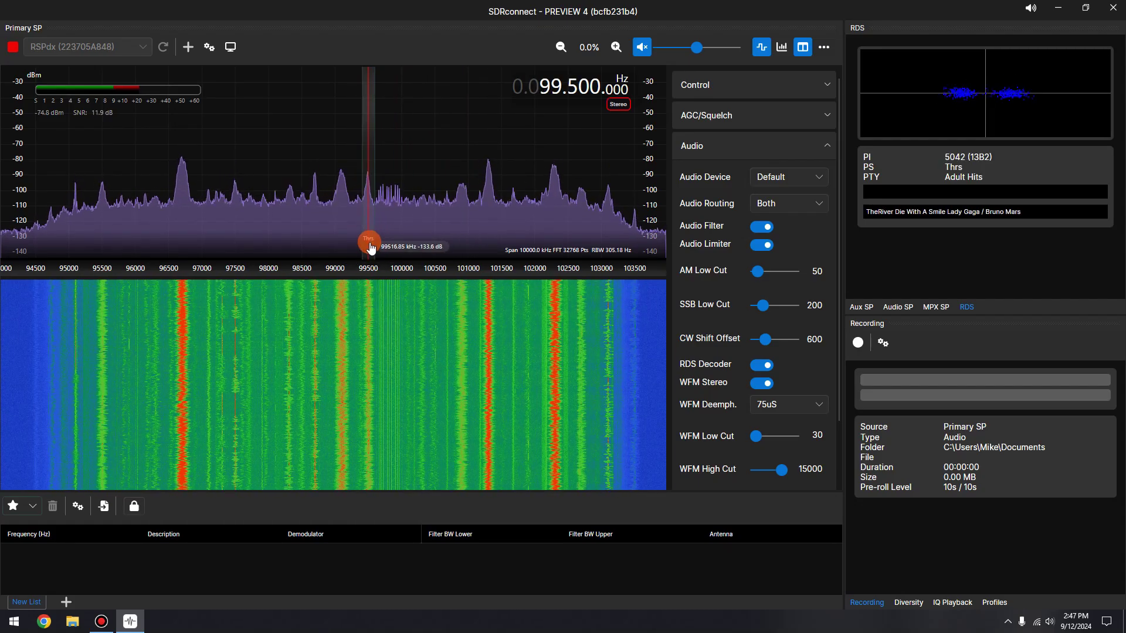
- Switch off the RDS decoder, retune to 100.600 MHz, and show the audio spectrum
click(763, 365)
click(529, 153)
click(898, 307)
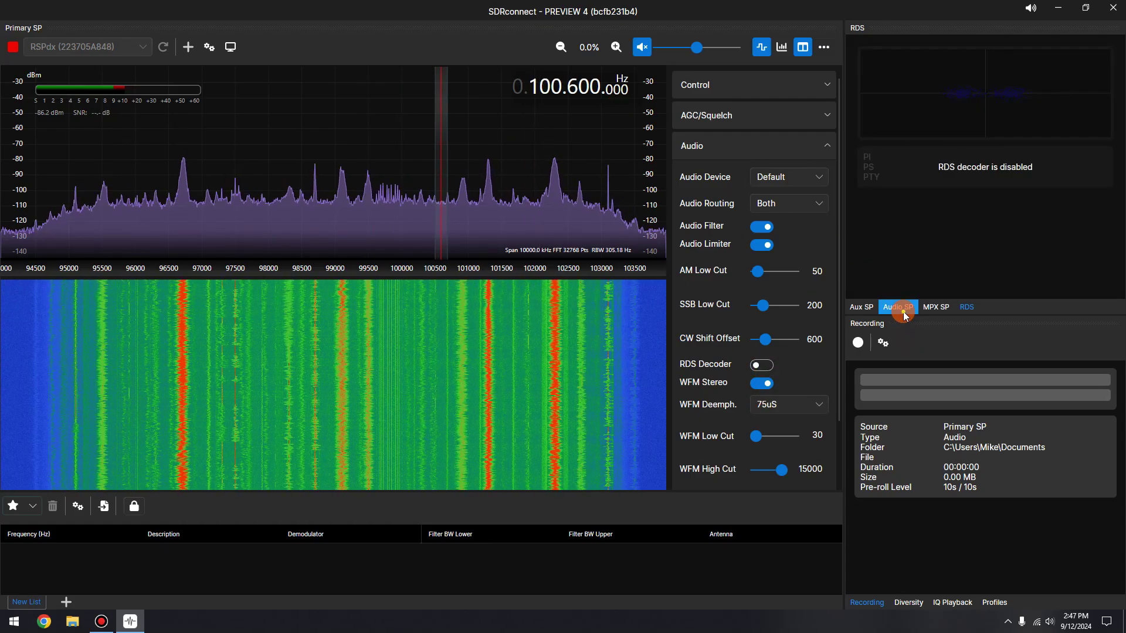
- Turn the RDS decoder back on and view the 102.300 MHz station's PI, PS, PTY and radiotext
scroll(554, 195, up, 6)
scroll(554, 193, down, 3)
click(760, 365)
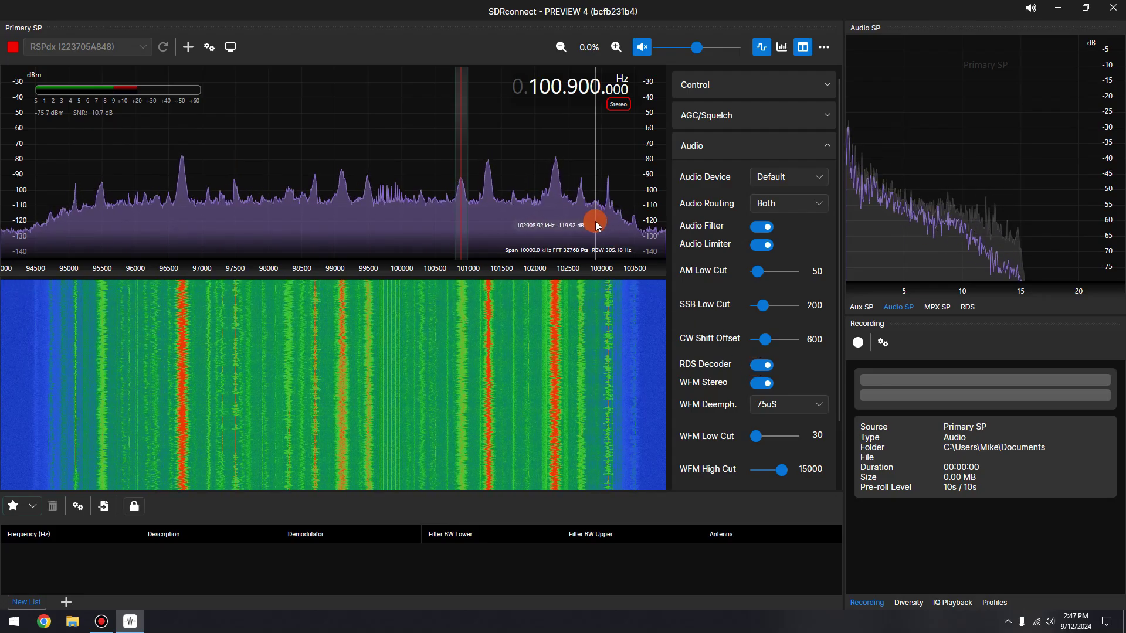
scroll(595, 222, up, 4)
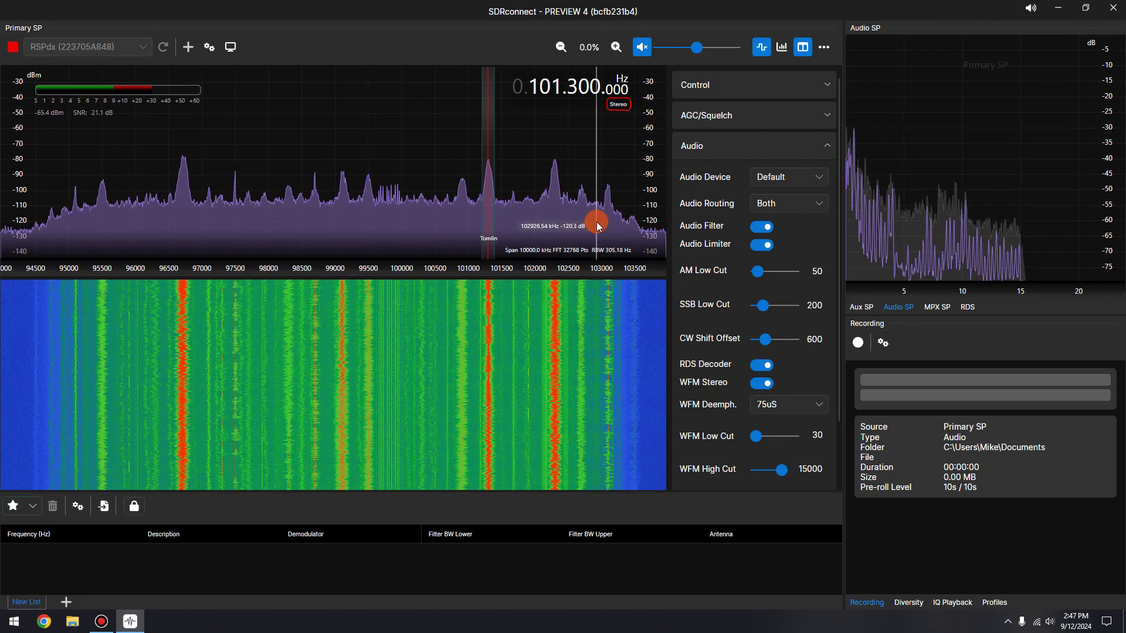
scroll(602, 215, up, 10)
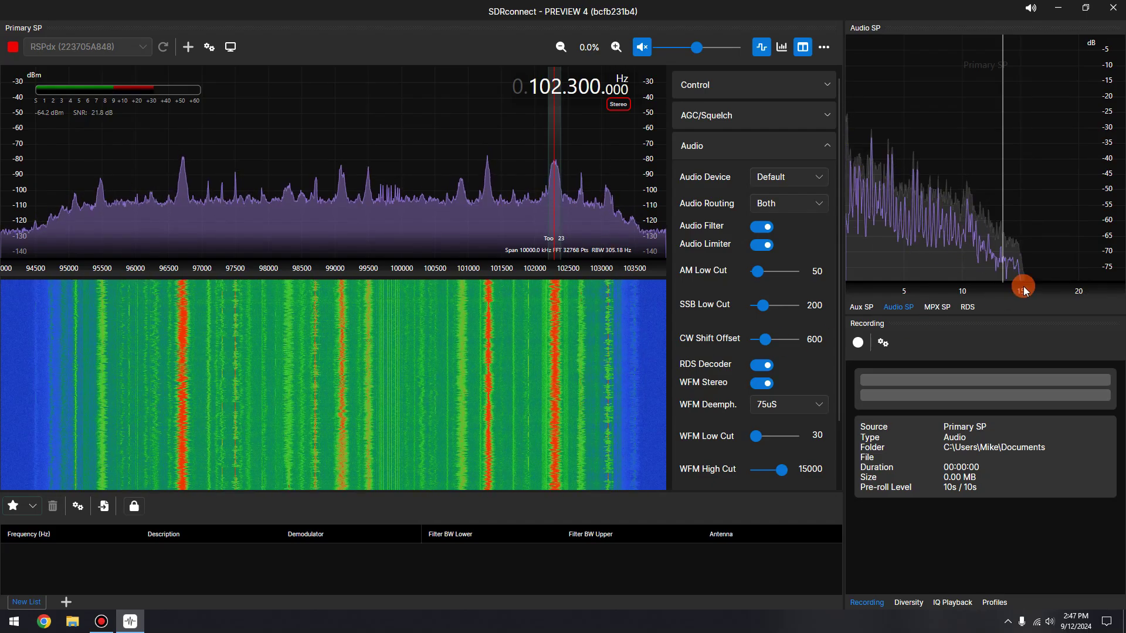
click(966, 307)
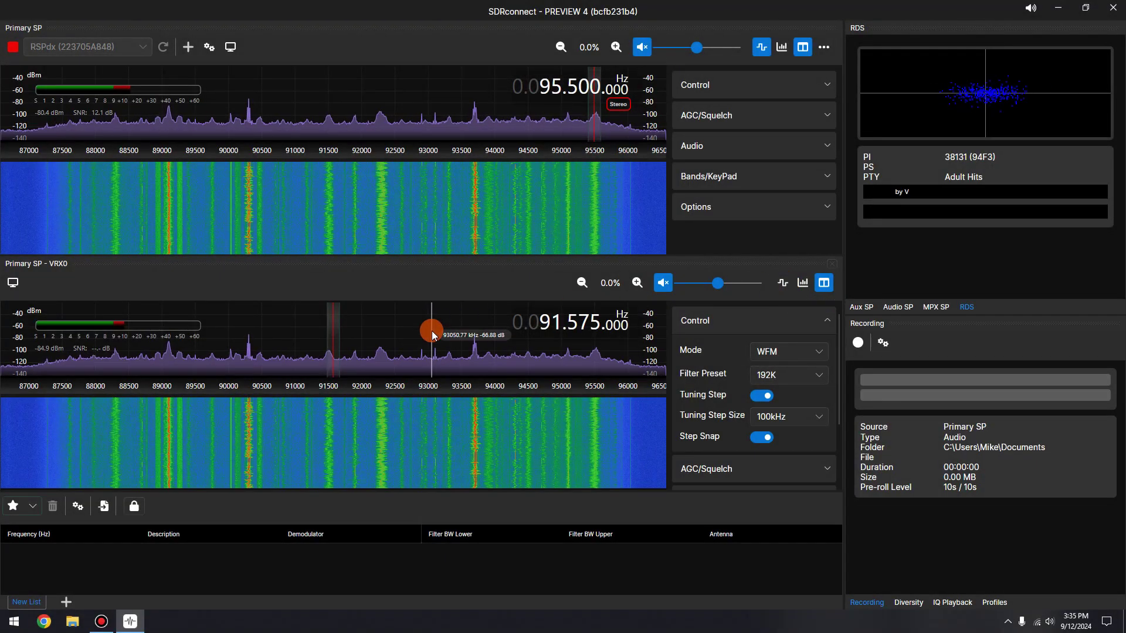
- Tune the second receiver VRX0 to 92.300 MHz with the mouse wheel
scroll(431, 331, down, 1)
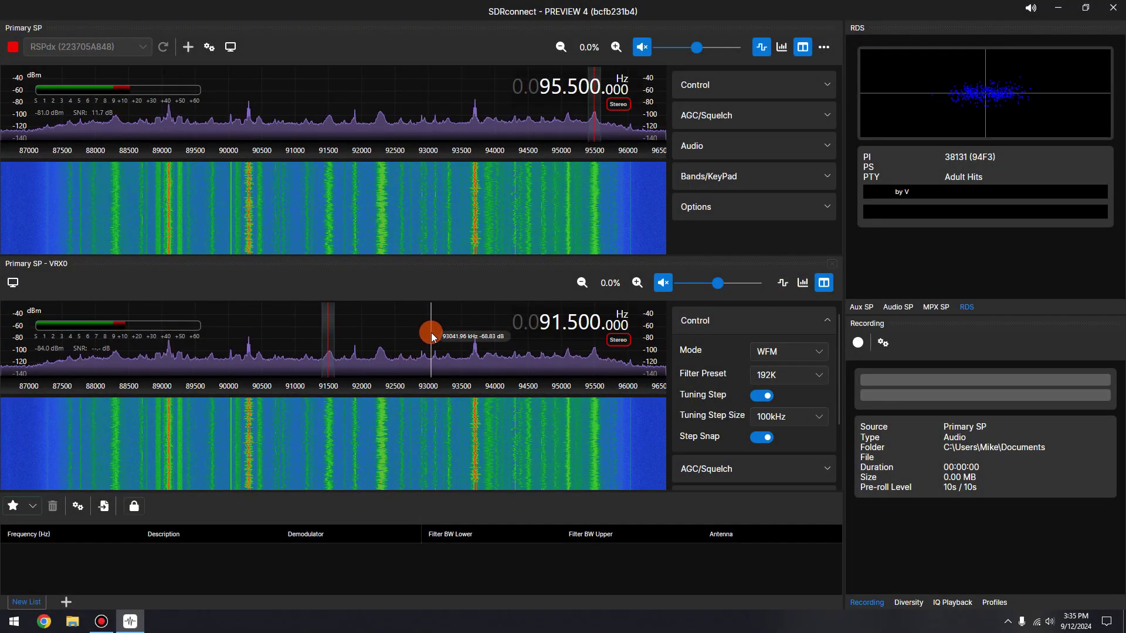
scroll(431, 334, down, 11)
scroll(431, 335, down, 2)
scroll(431, 335, up, 1)
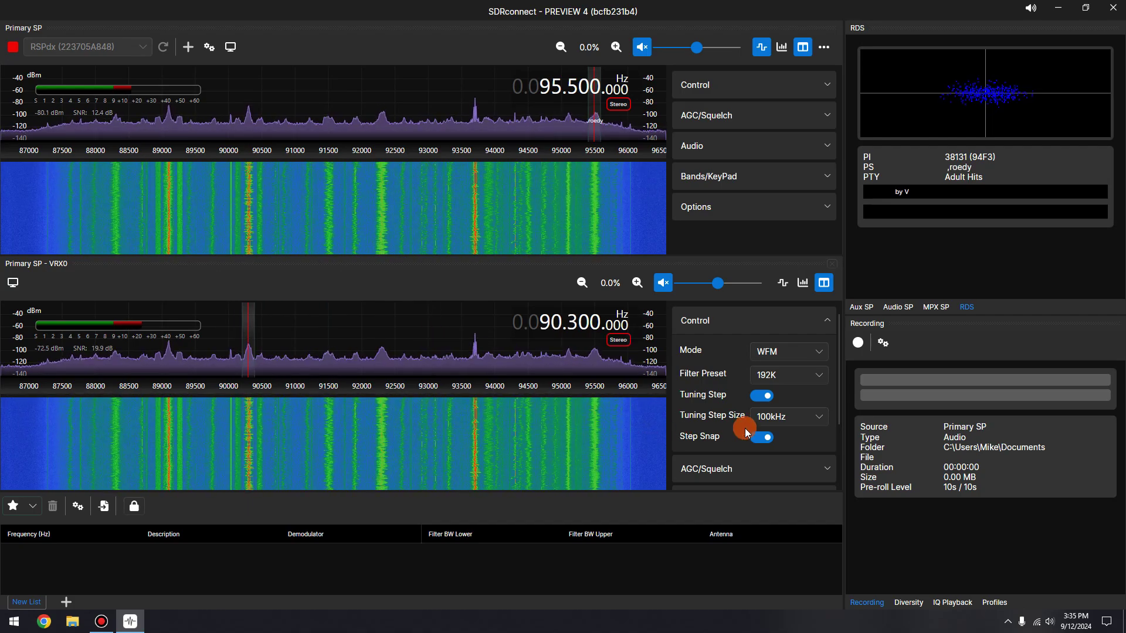
scroll(752, 413, down, 2)
- Enable the RDS decoder in VRX0's audio settings, then collapse them
click(741, 409)
scroll(738, 408, down, 5)
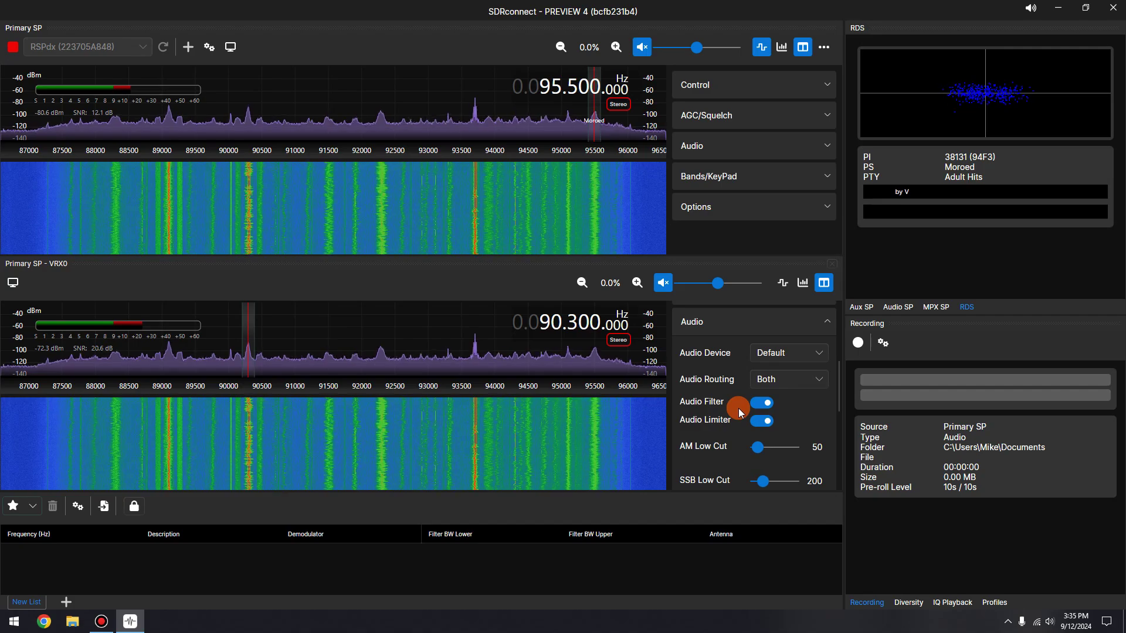
click(746, 422)
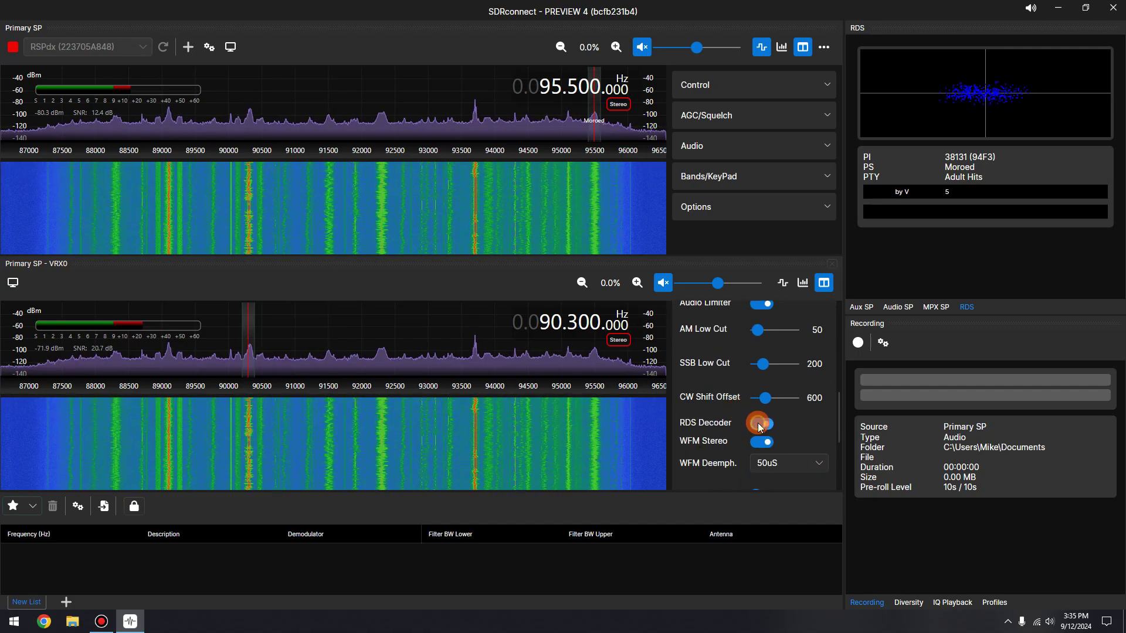
scroll(741, 330, up, 5)
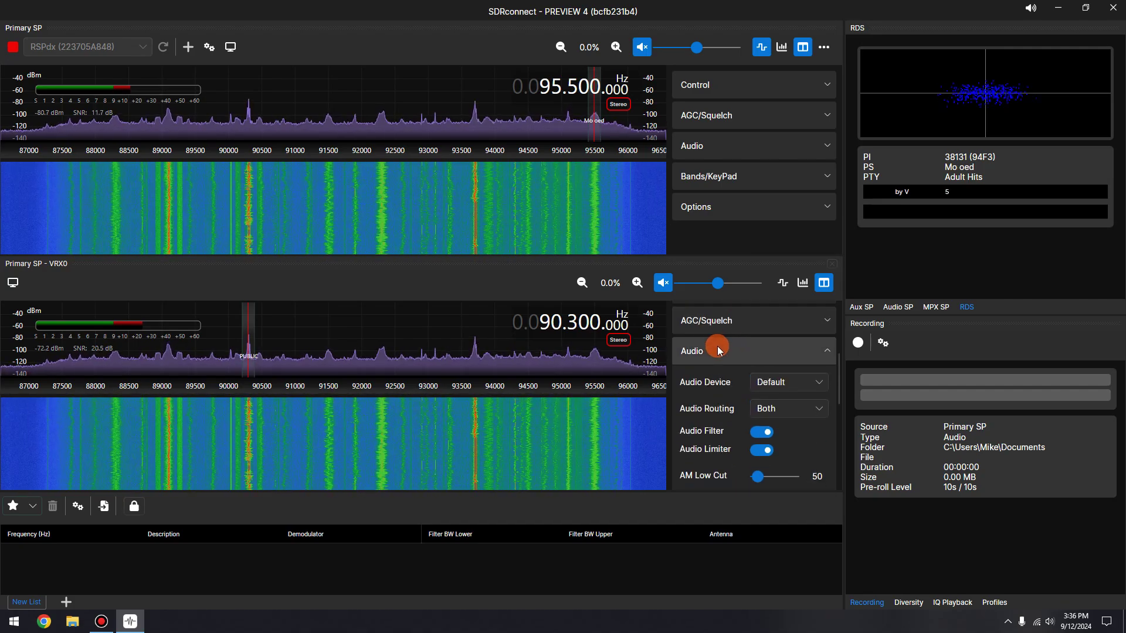
click(715, 350)
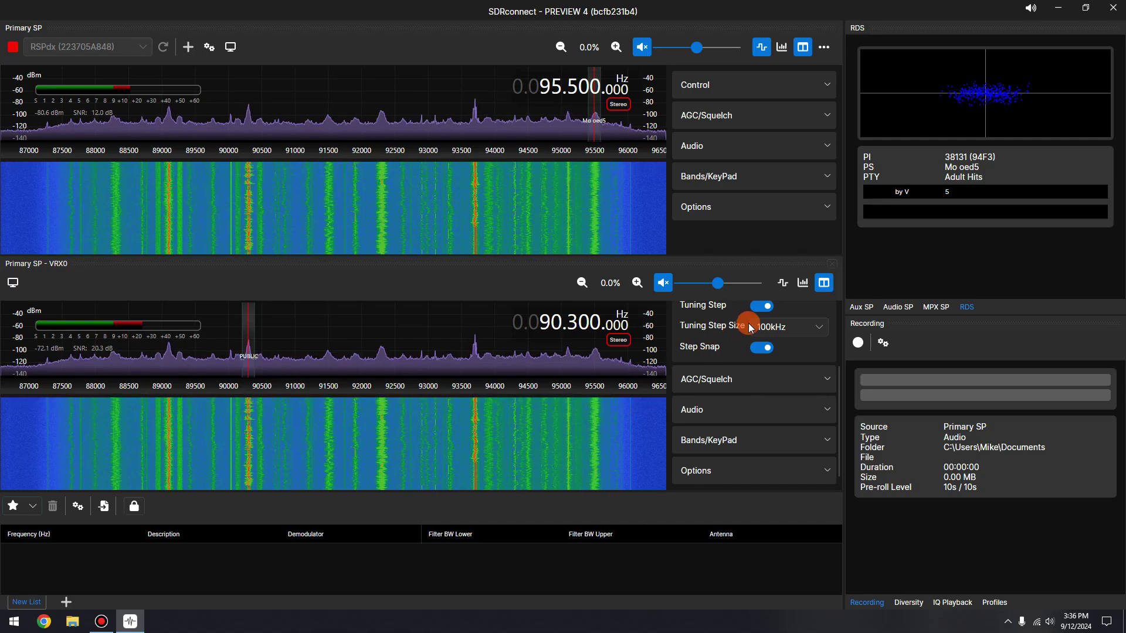
- Show VRX0's RDS data, then return the aux display to the main receiver at 96.700 MHz
click(780, 282)
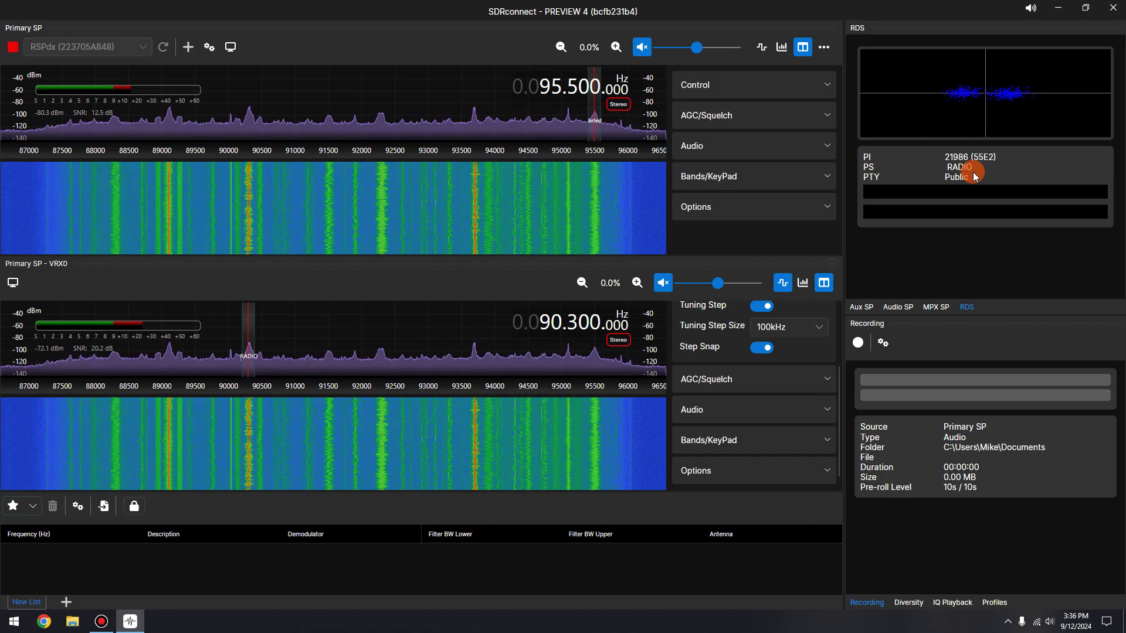
click(759, 45)
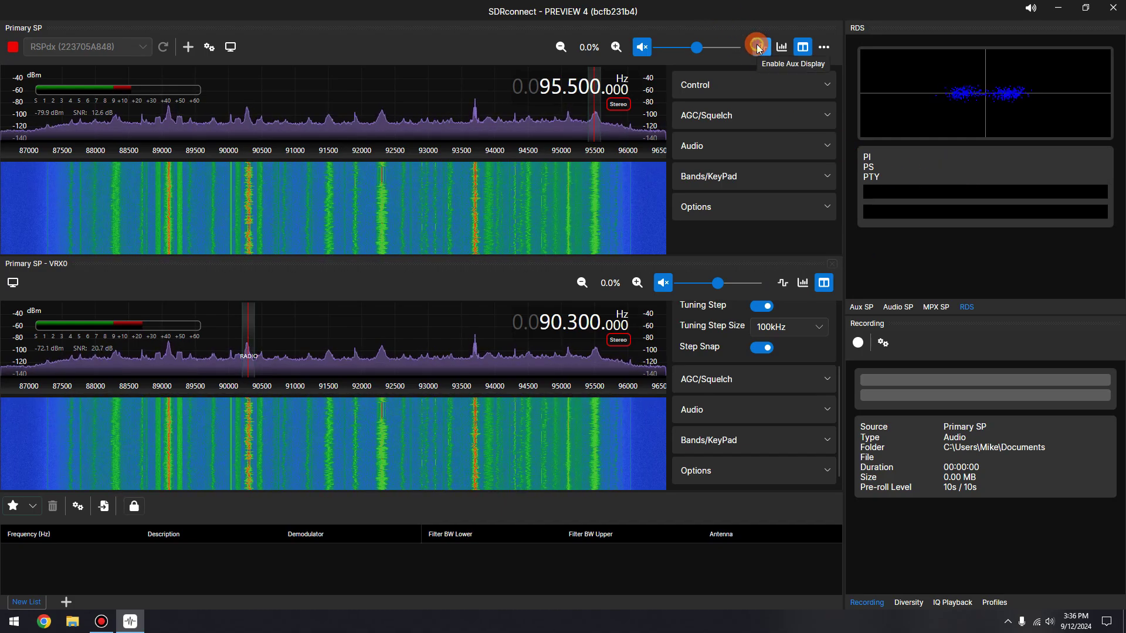
scroll(540, 121, up, 20)
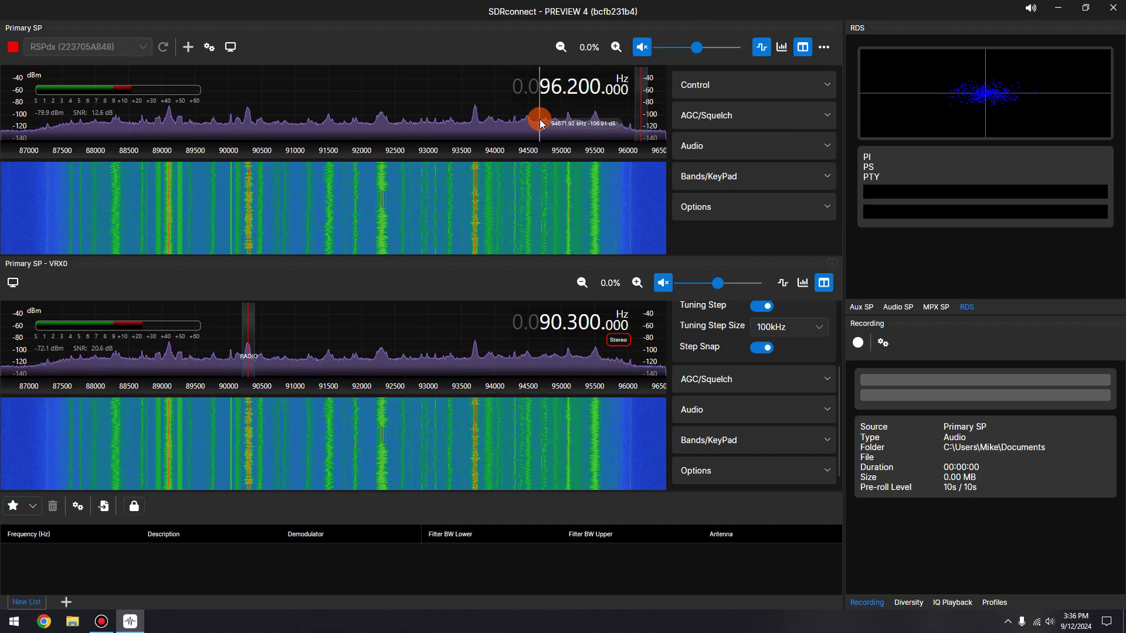
scroll(541, 120, up, 5)
scroll(542, 120, down, 18)
scroll(542, 126, down, 1)
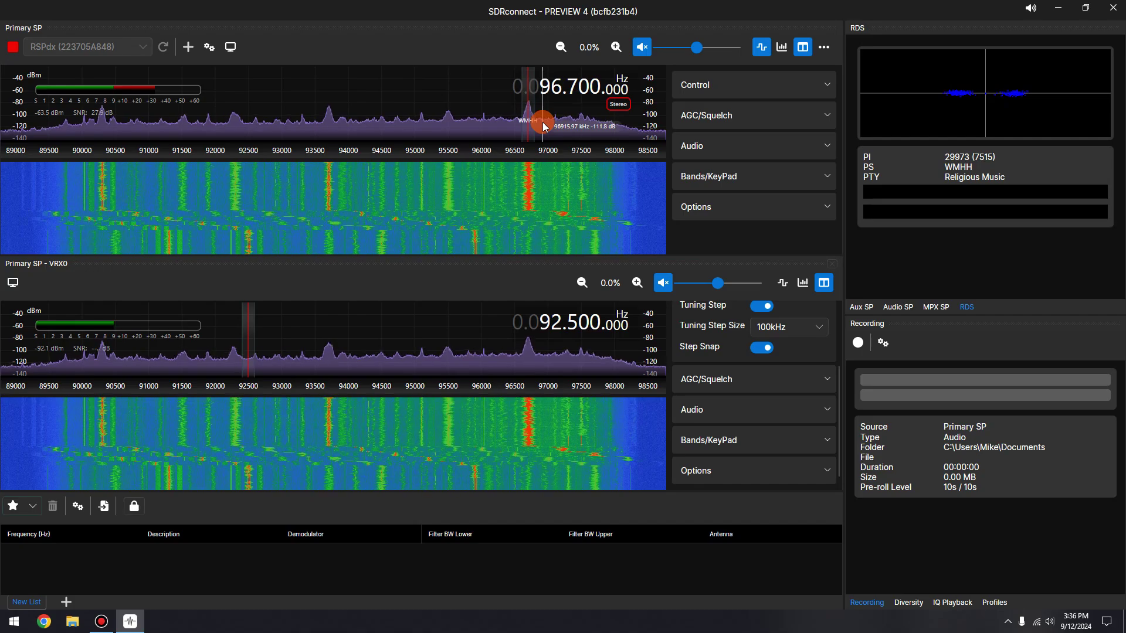
- Plot the MPX spectrum, comparing VRX0's with the main receiver's
click(937, 307)
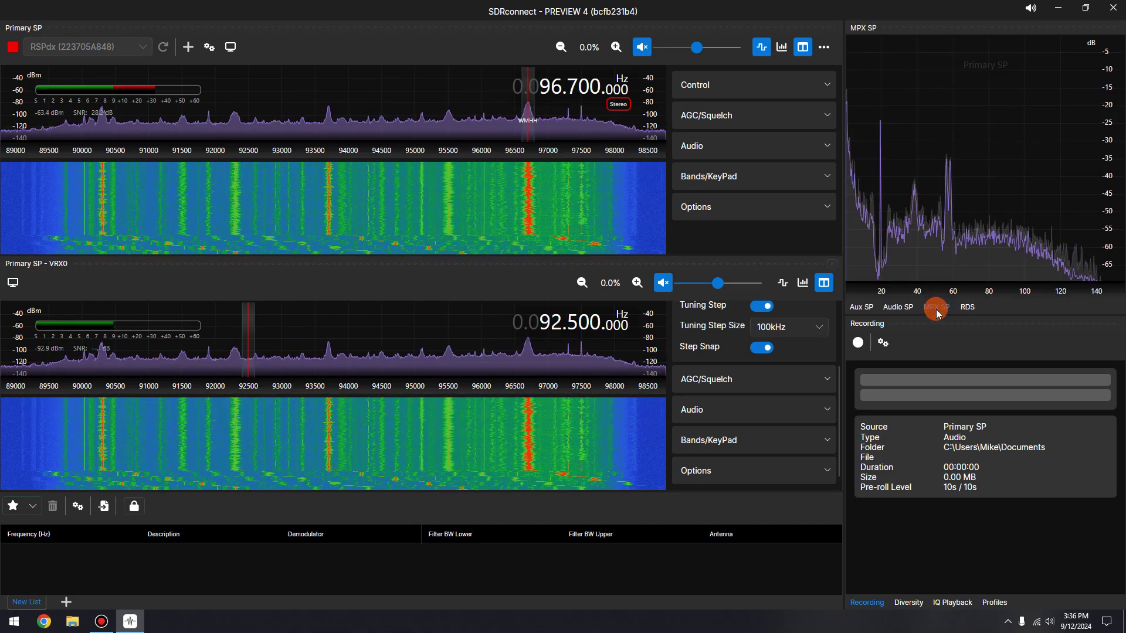
click(785, 282)
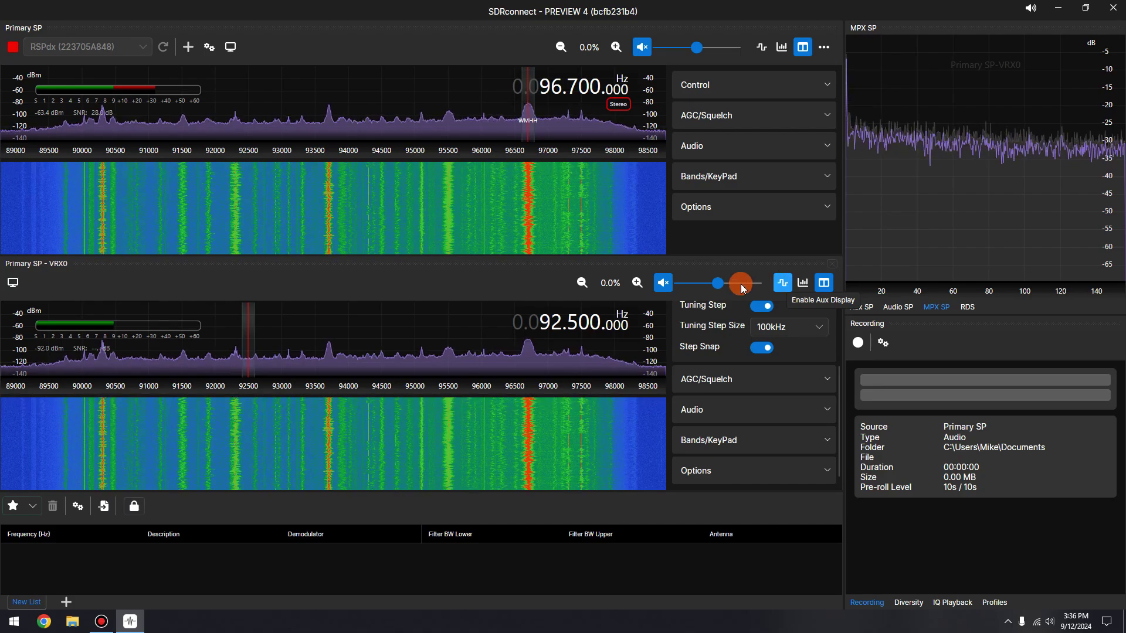
scroll(294, 326, down, 2)
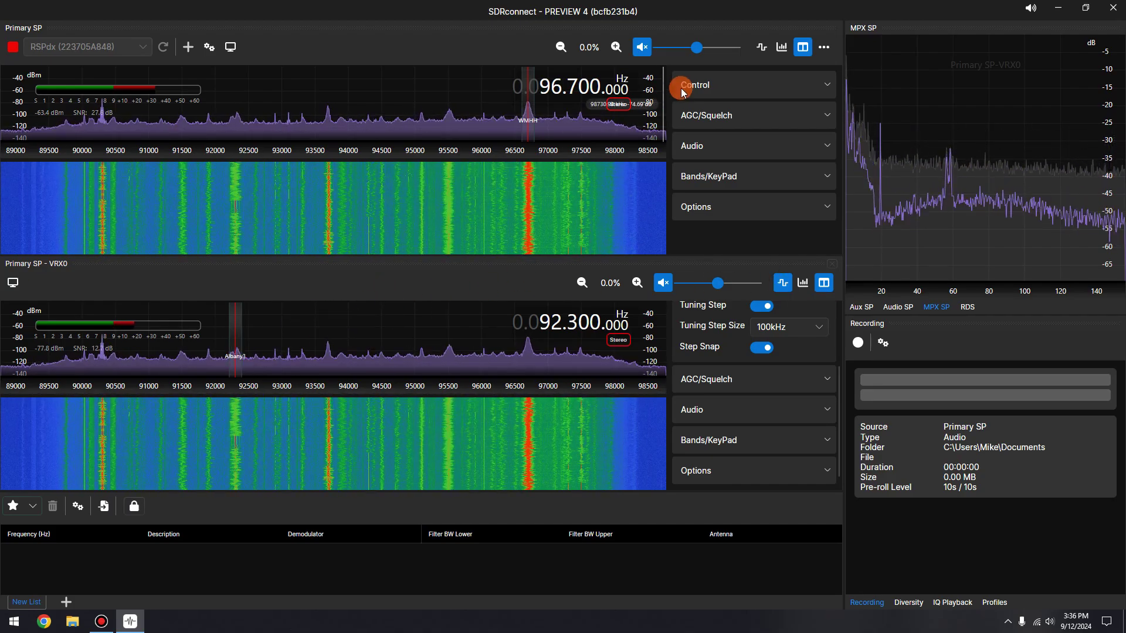
click(760, 46)
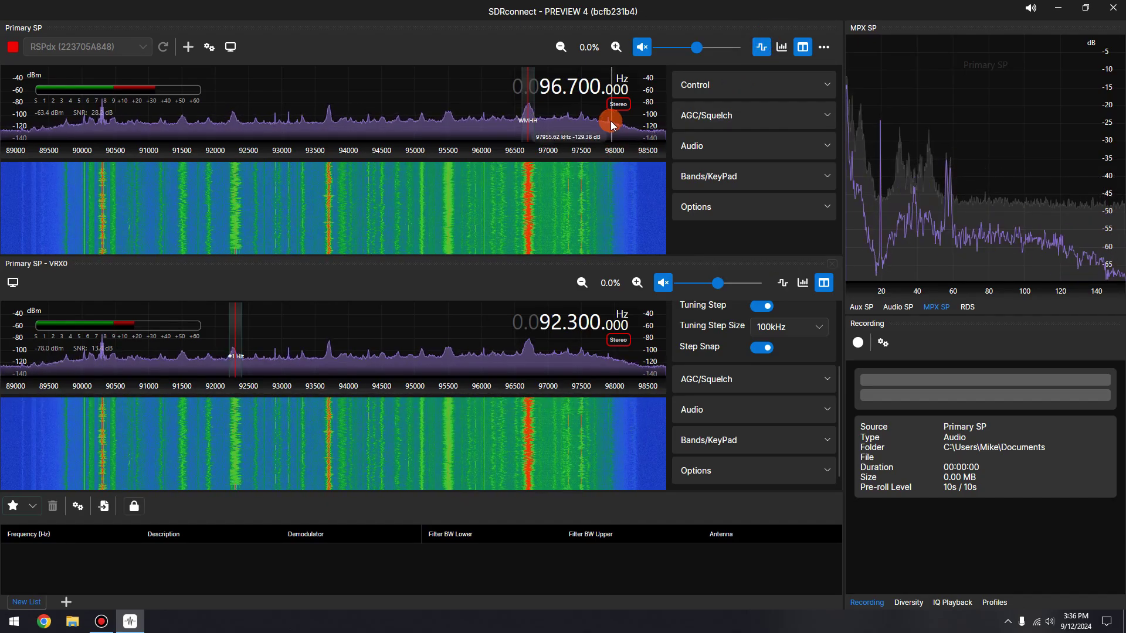
scroll(607, 124, up, 15)
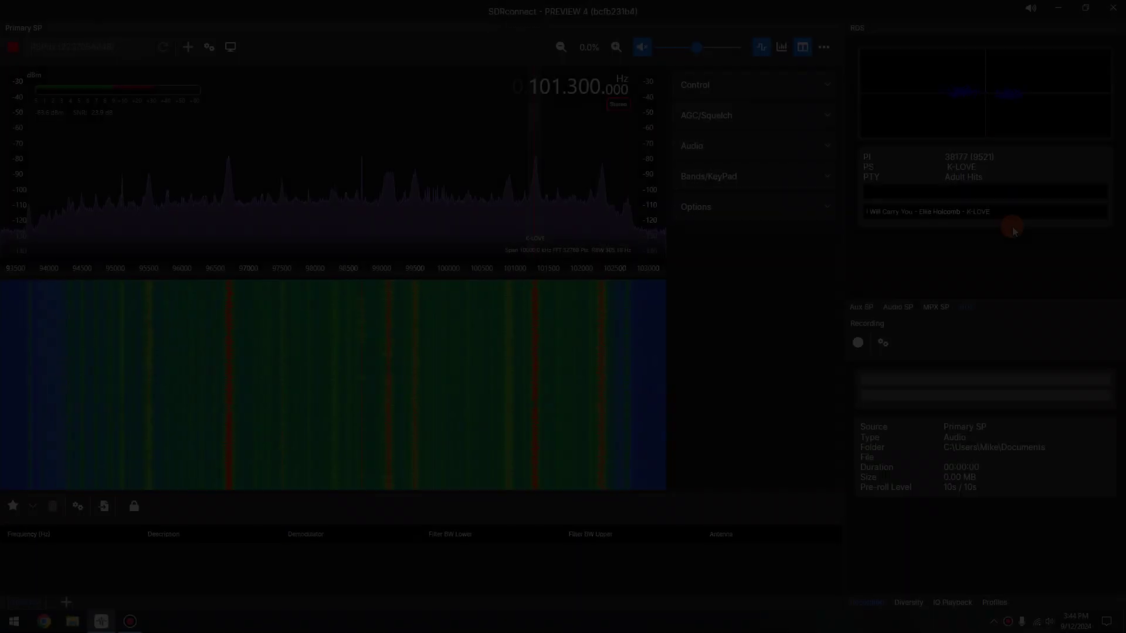